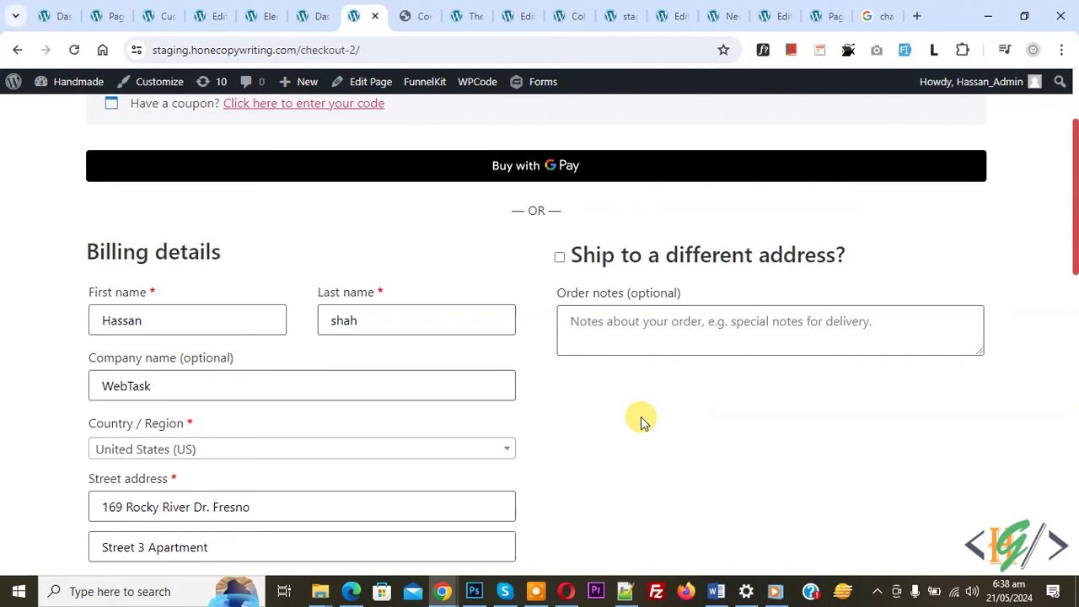
Switch from the checkout's billing form to the WordPress Dashboard tab
left_click(314, 16)
Search Add New Plugin for 'wpcode' to confirm it is Active, then open Code Snippets > Add Snippet
scroll(253, 211, "down", 5)
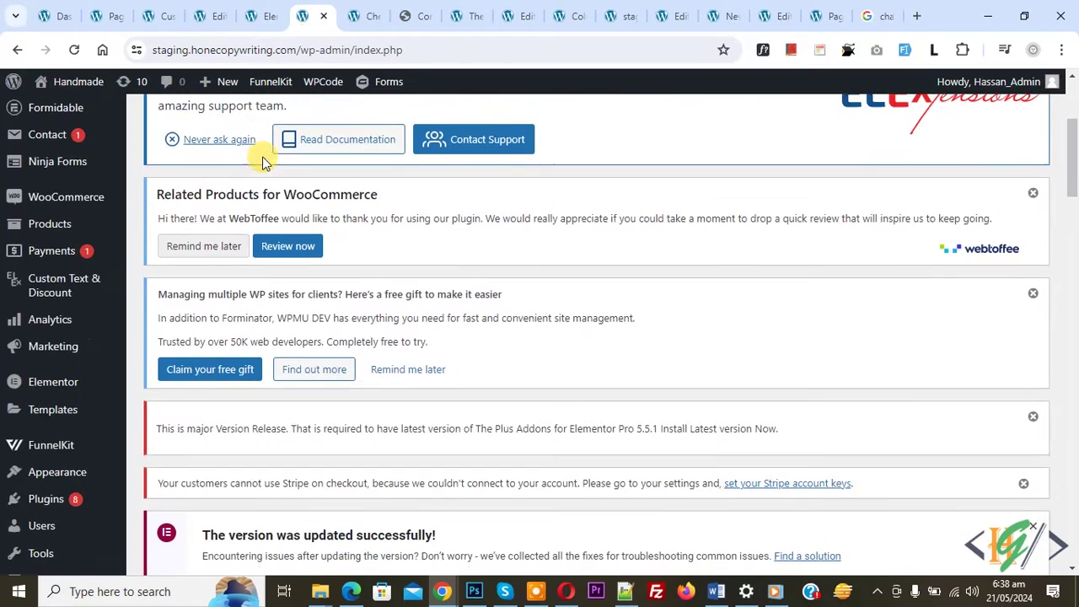
mouse_move(110, 342)
left_click(175, 361)
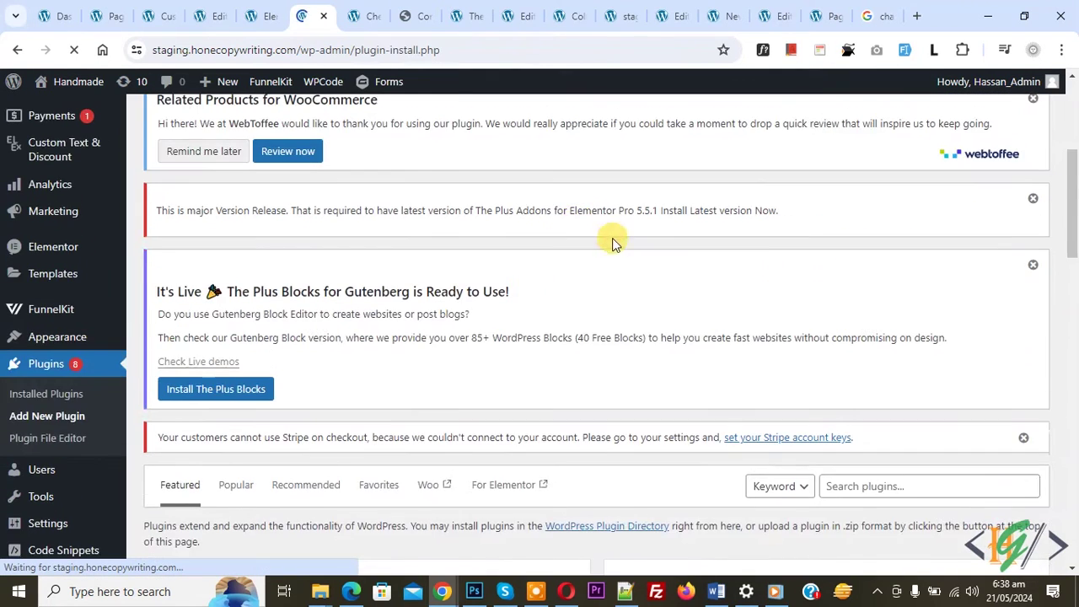
scroll(843, 270, "down", 3)
left_click(884, 253)
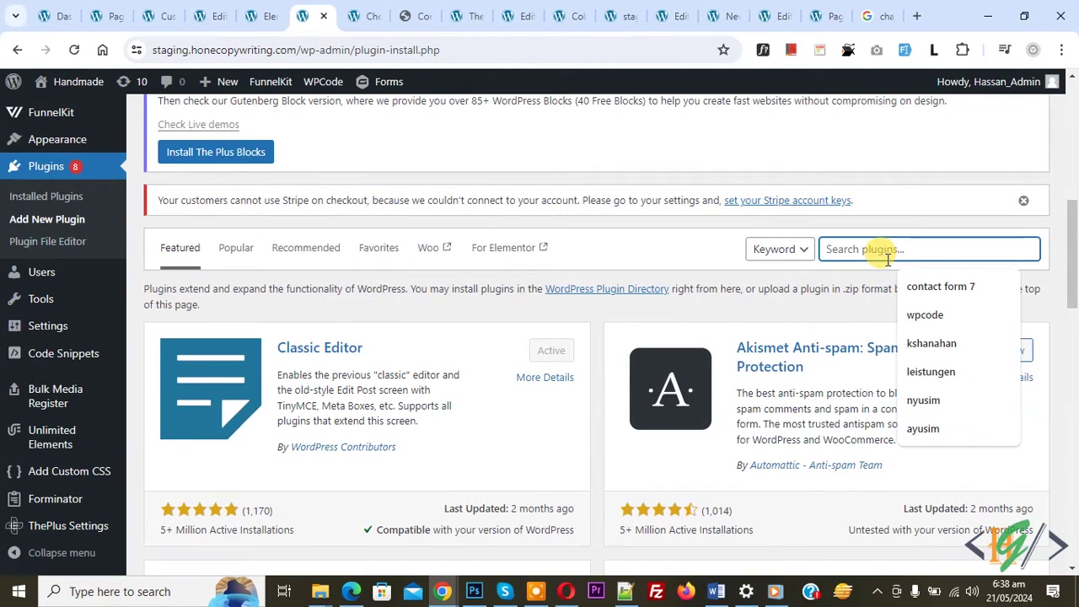
type("wpcode")
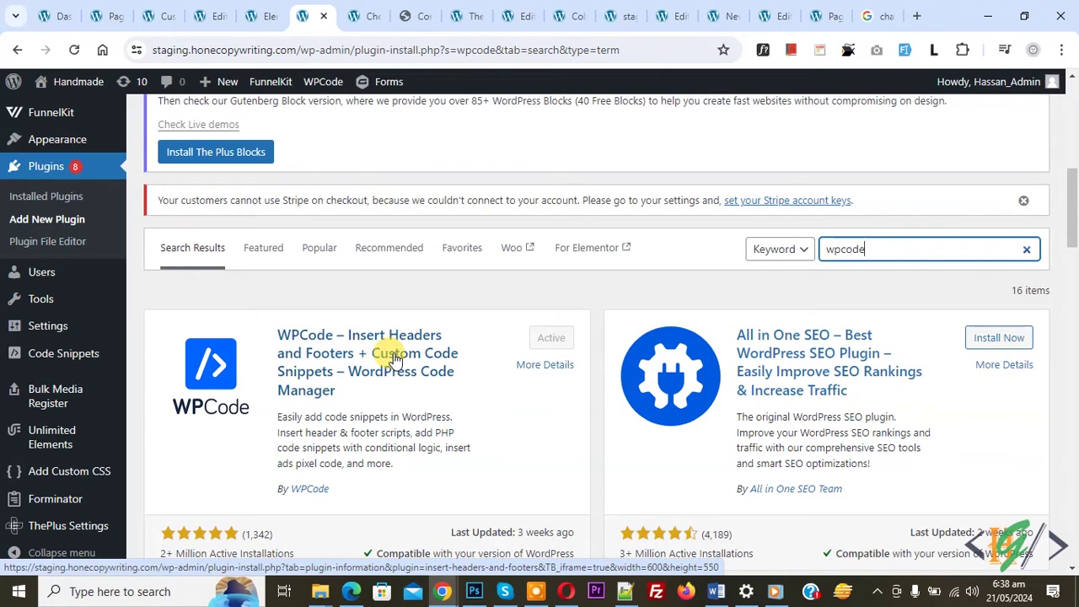
mouse_move(109, 354)
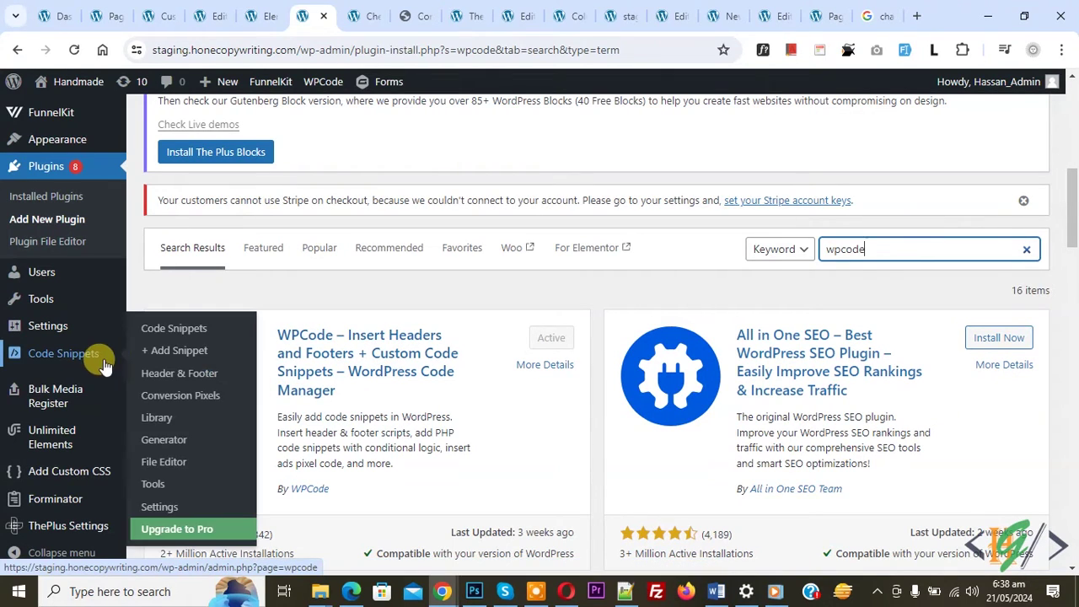
left_click(145, 358)
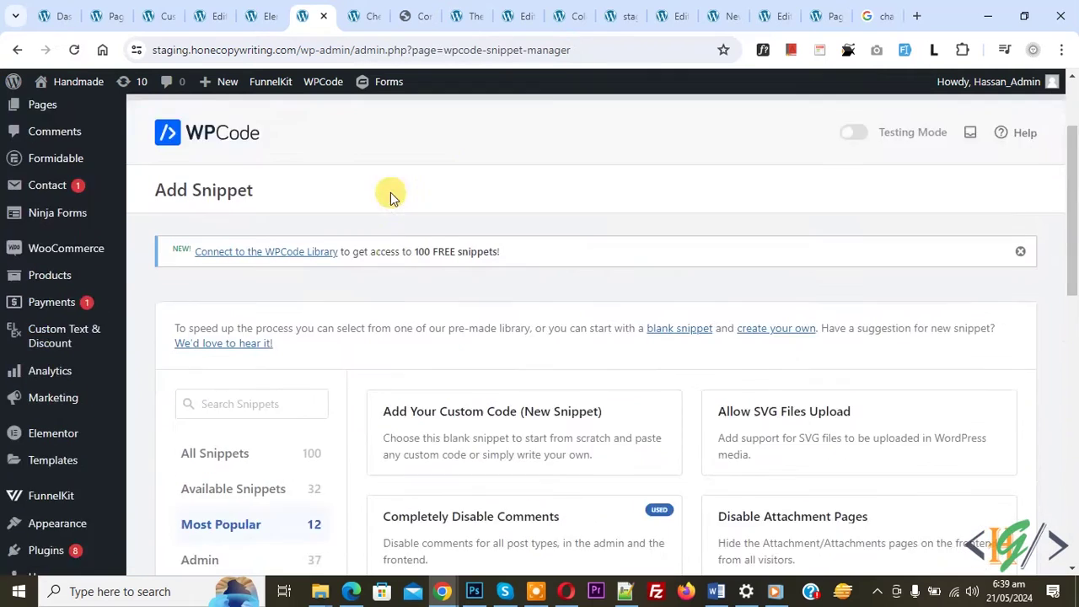
Start a blank custom code snippet and set its code type to PHP Snippet
scroll(390, 202, "down", 2)
left_click(511, 189)
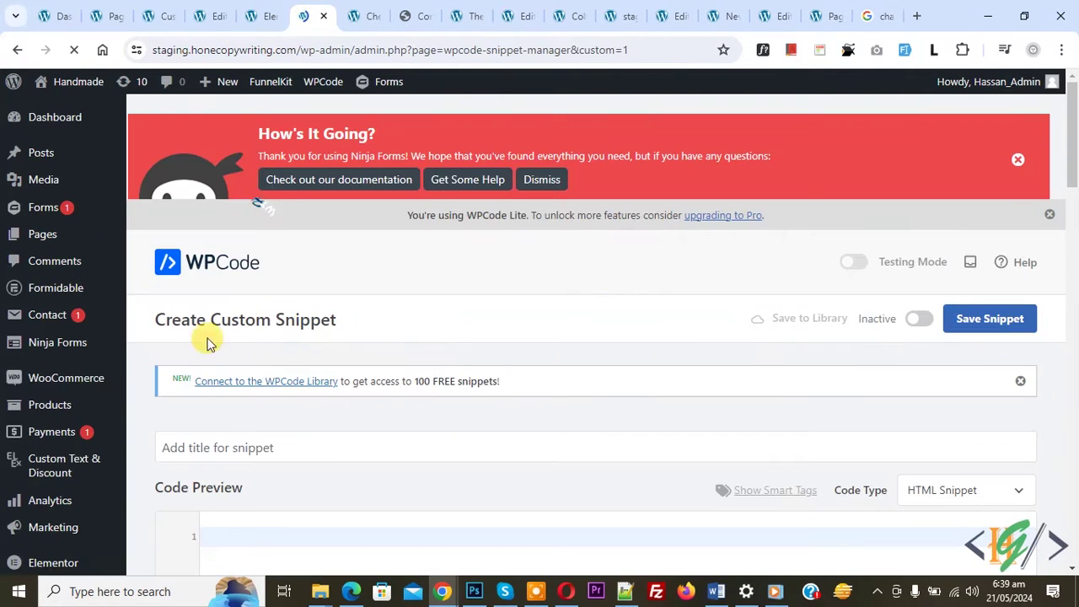
left_click_drag(166, 323, 368, 329)
left_click(298, 224)
scroll(289, 245, "down", 3)
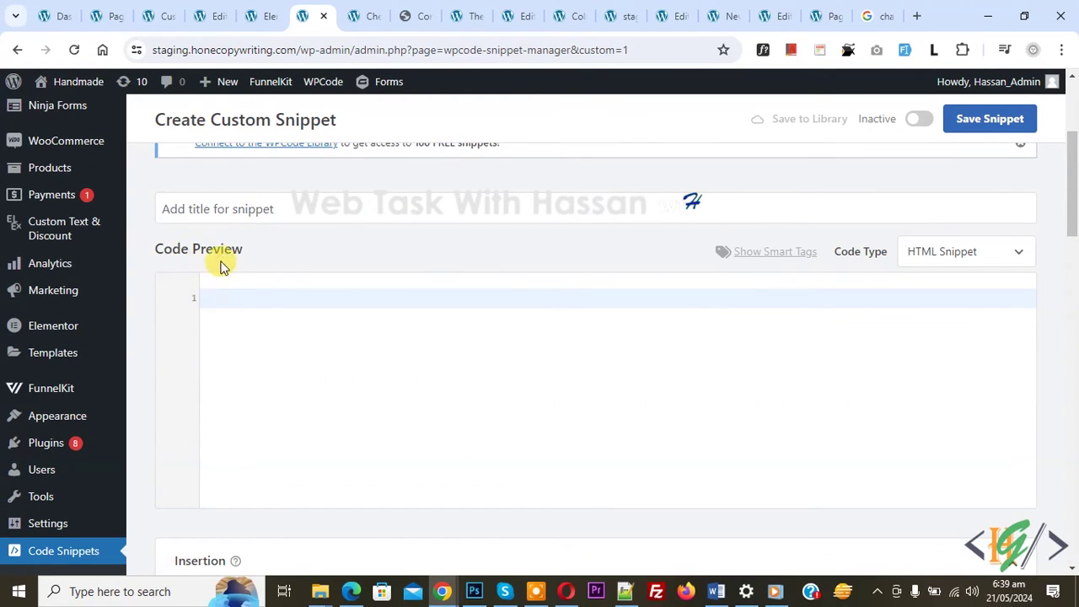
left_click(966, 256)
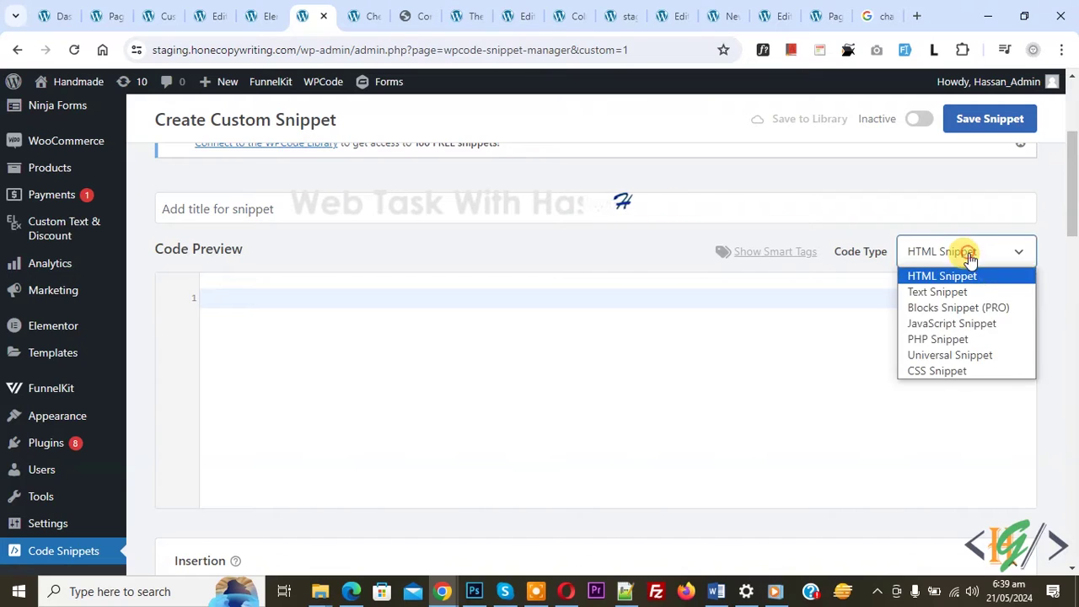
left_click(938, 339)
Paste filter code making billing First name optional and Company name required
left_click(330, 311)
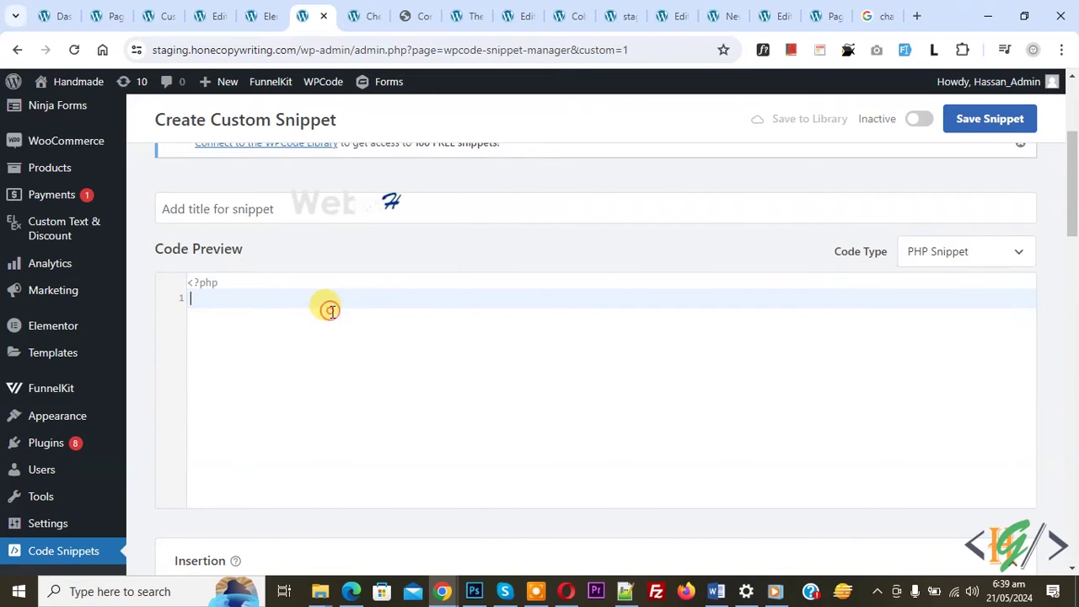
type("add_filter( 'woocommerce_billing_fields', 'ts_unrequire_wc_email_field'); function ts_unrequire_wc_email_field( $fields ) { $fields['billing_first_name']['required'] = false; return $fields; }  add_filter( 'woocommerce_billing_fields', 'ts_require_wc_email_field'); function ts_require_wc_email_field( $fields ) { $fields['billing_company']['required'] = true; return $fields; }")
left_click_drag(222, 493, 165, 292)
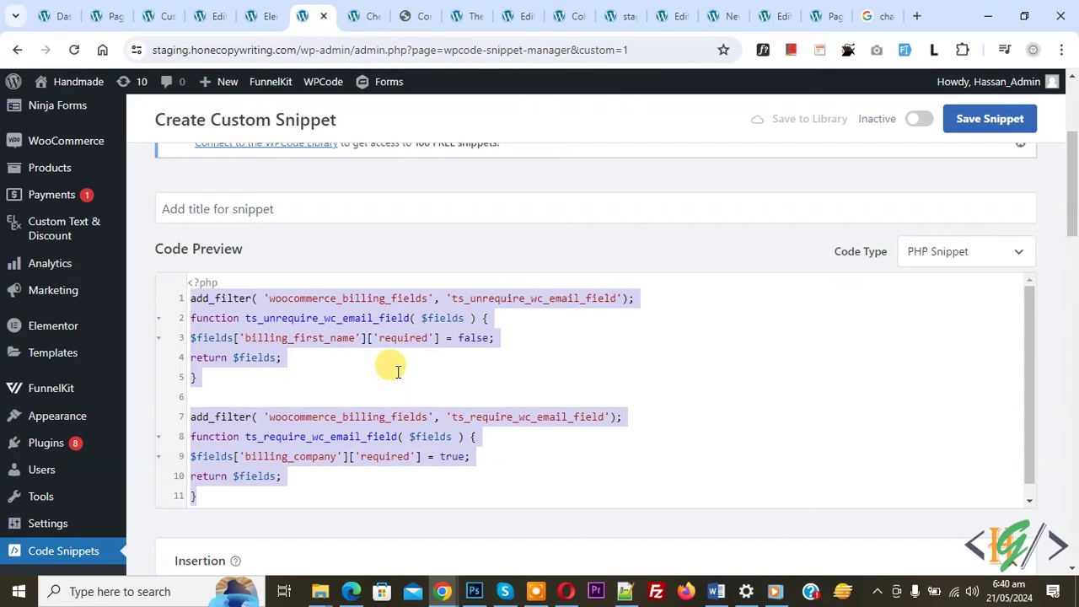
left_click(337, 380)
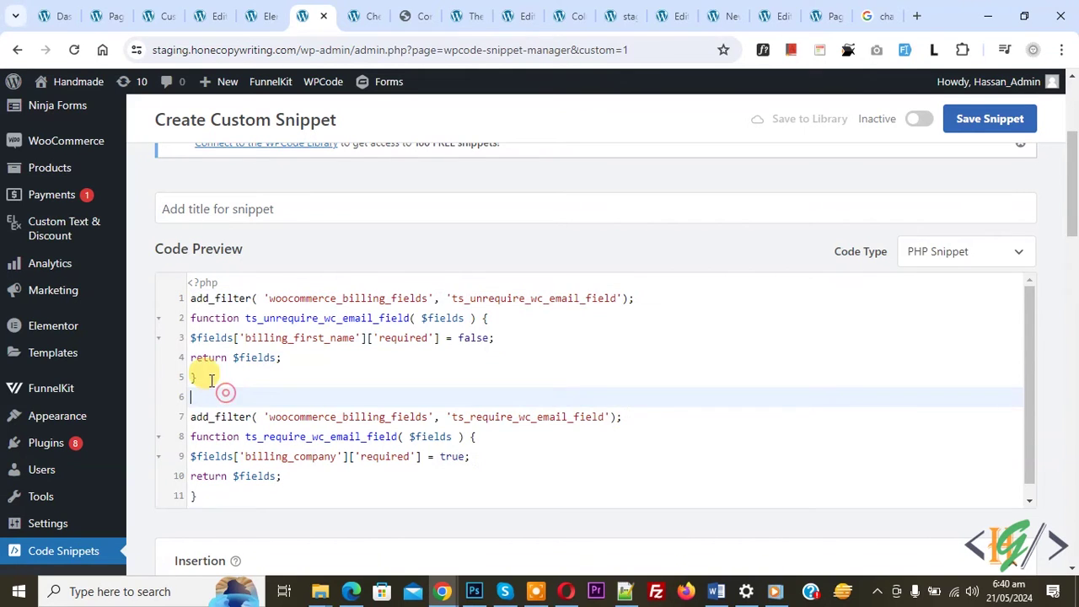
left_click_drag(208, 378, 165, 288)
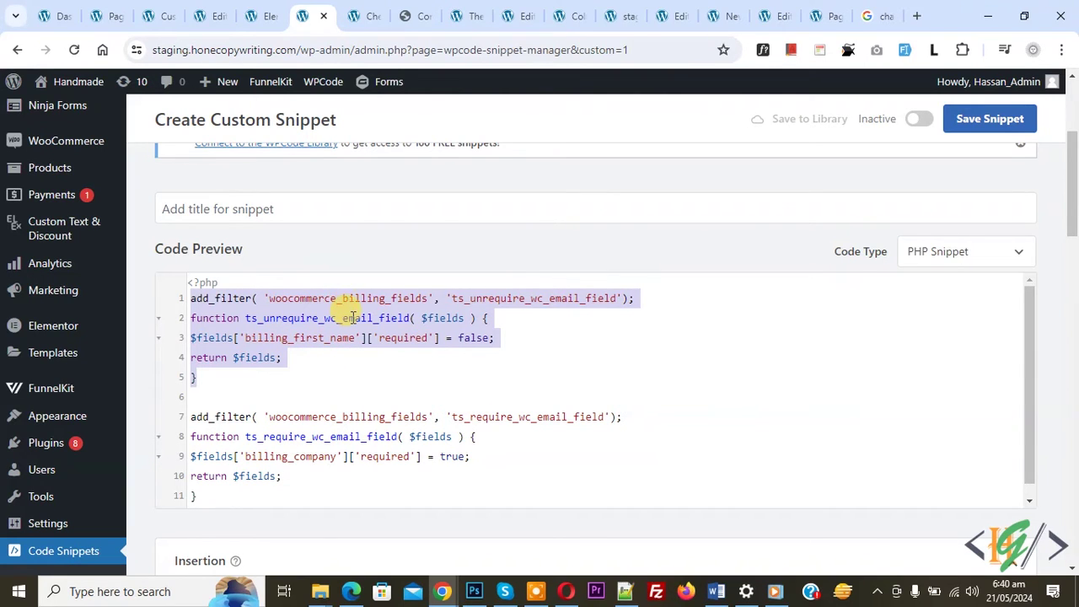
left_click_drag(211, 498, 177, 416)
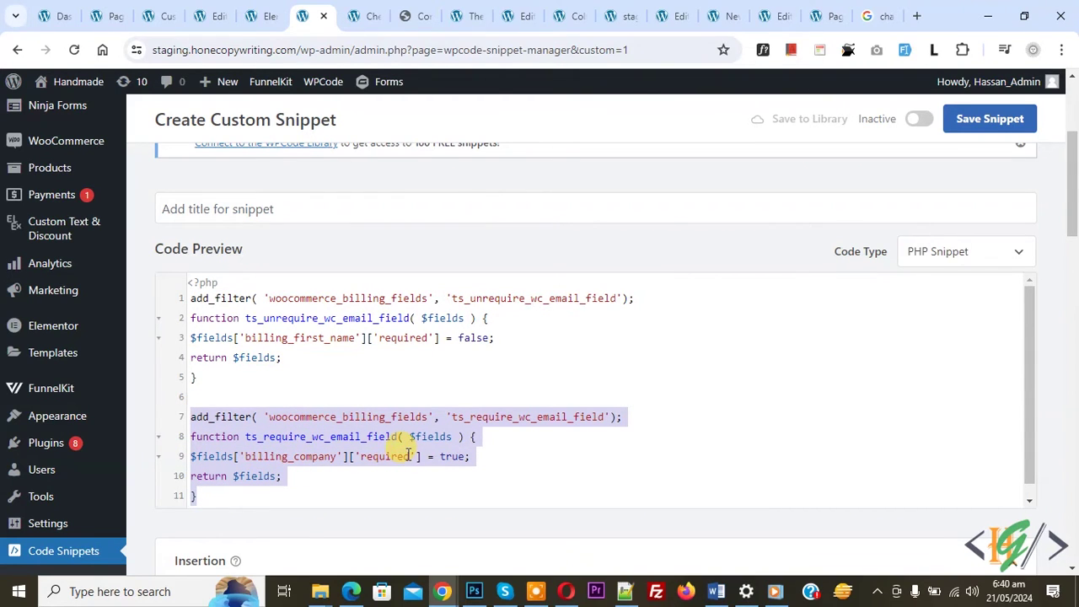
left_click(364, 10)
Inspect the checkout's First name input in DevTools and select its id billing_first_name
scroll(253, 199, "down", 2)
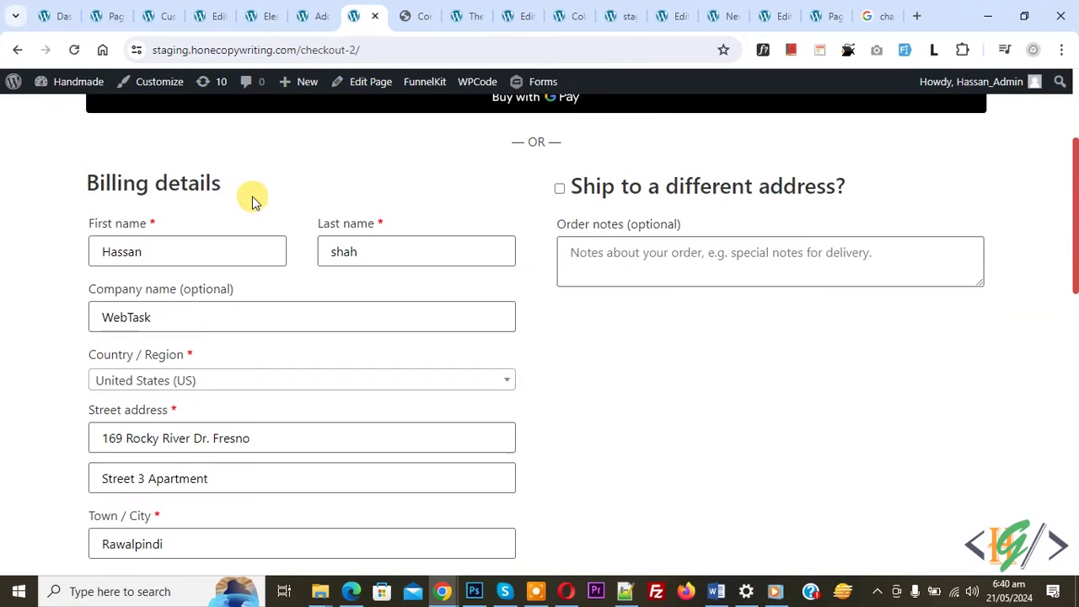
right_click(180, 240)
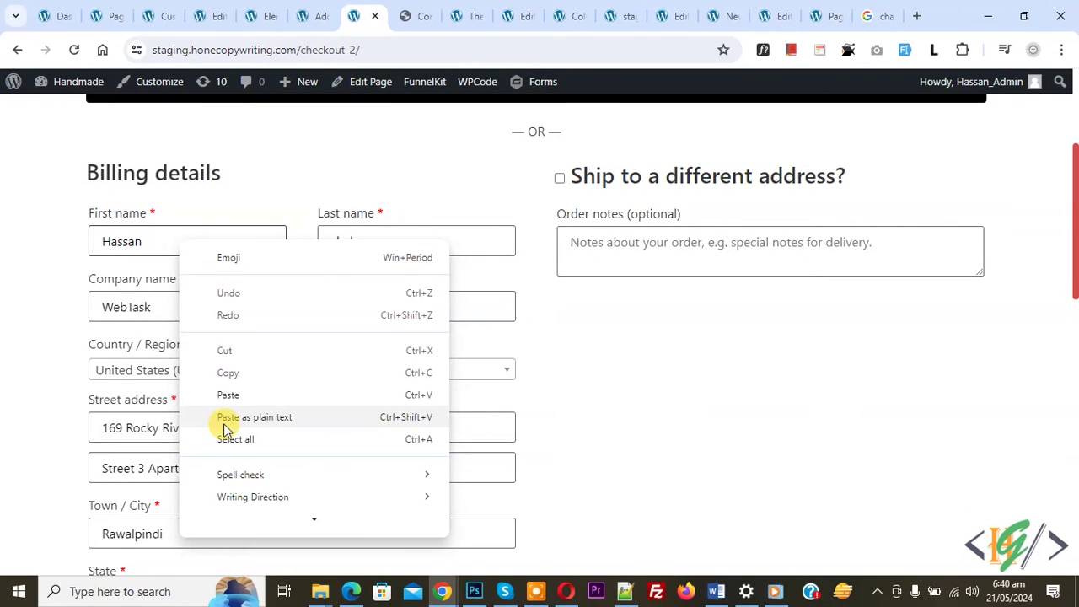
scroll(228, 439, "down", 3)
scroll(243, 514, "down", 2)
left_click(241, 517)
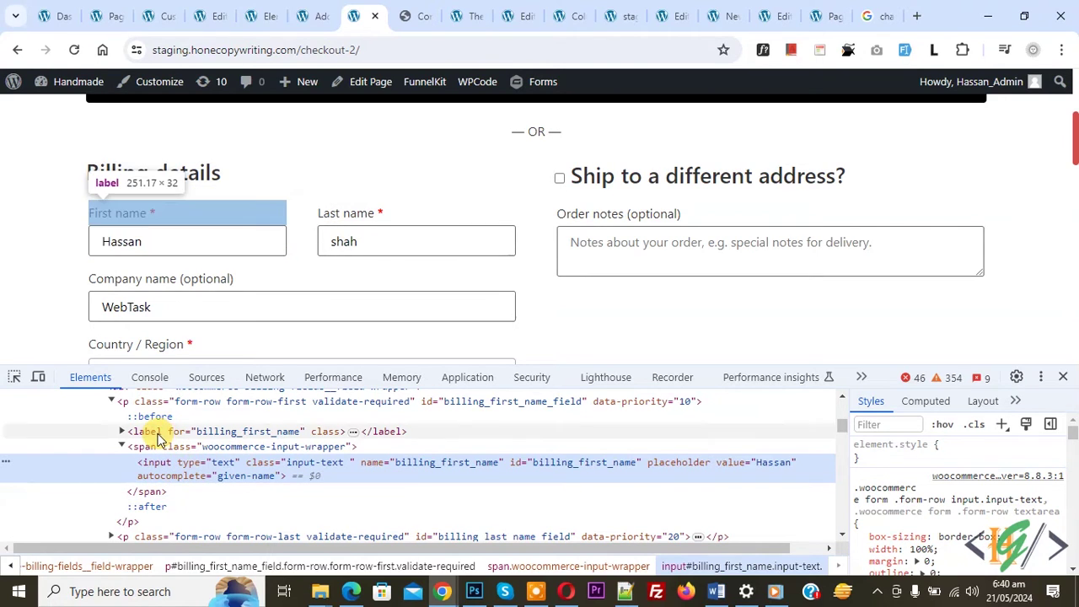
double_click(566, 463)
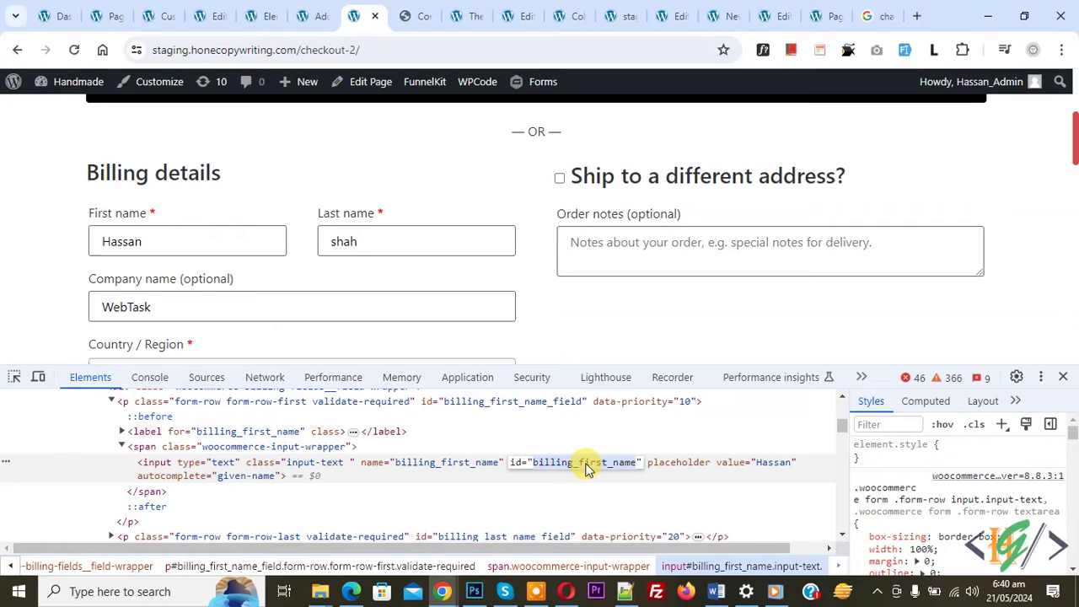
Compare that id with the billing_first_name key on line 3 of the snippet
left_click(309, 12)
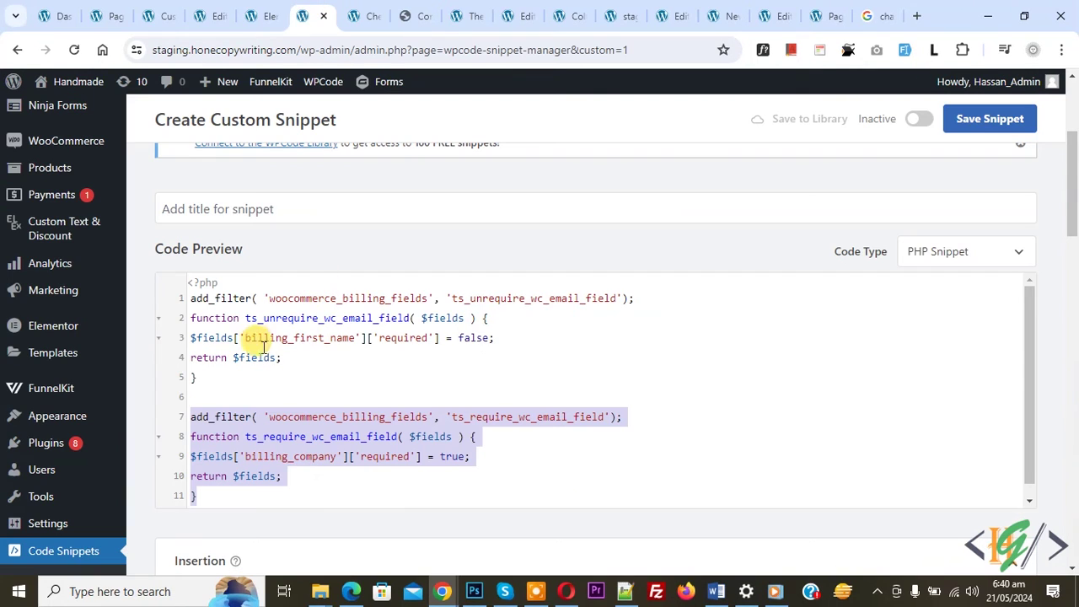
left_click_drag(243, 338, 316, 338)
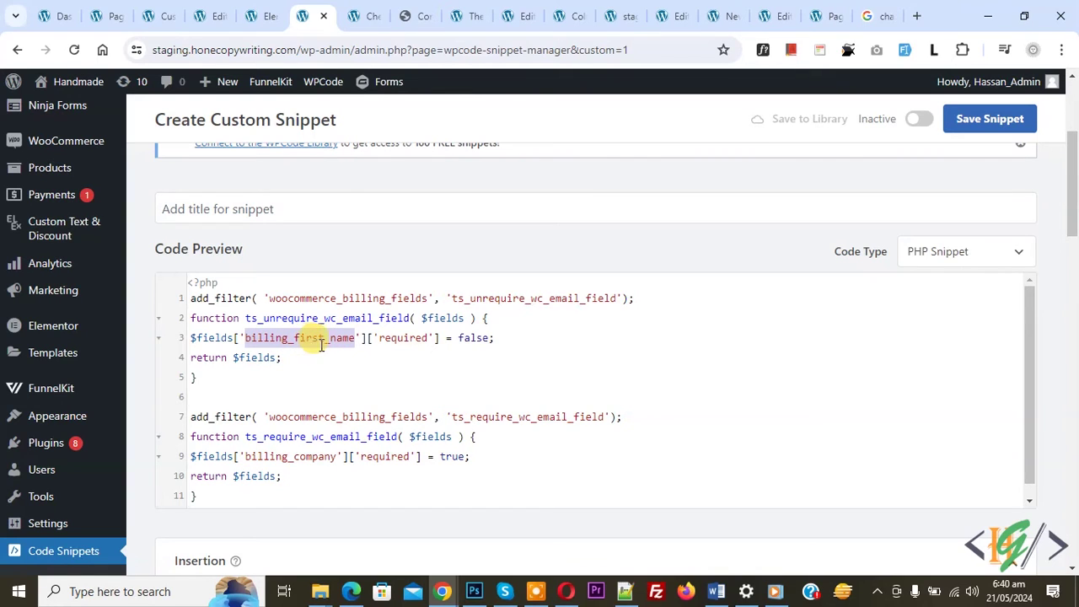
key("Right")
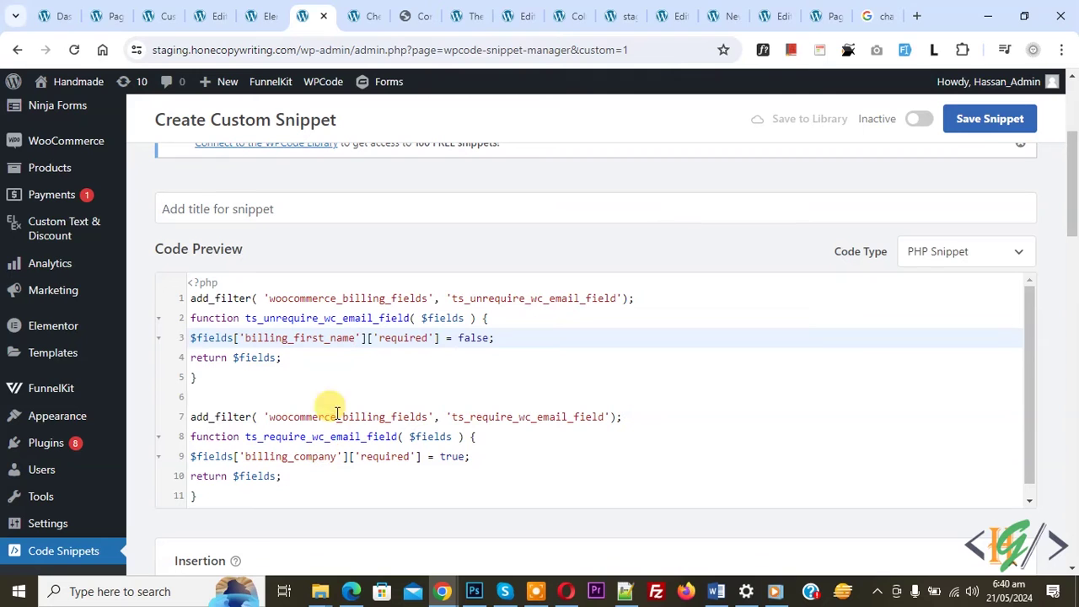
left_click(364, 16)
scroll(185, 275, "down", 1)
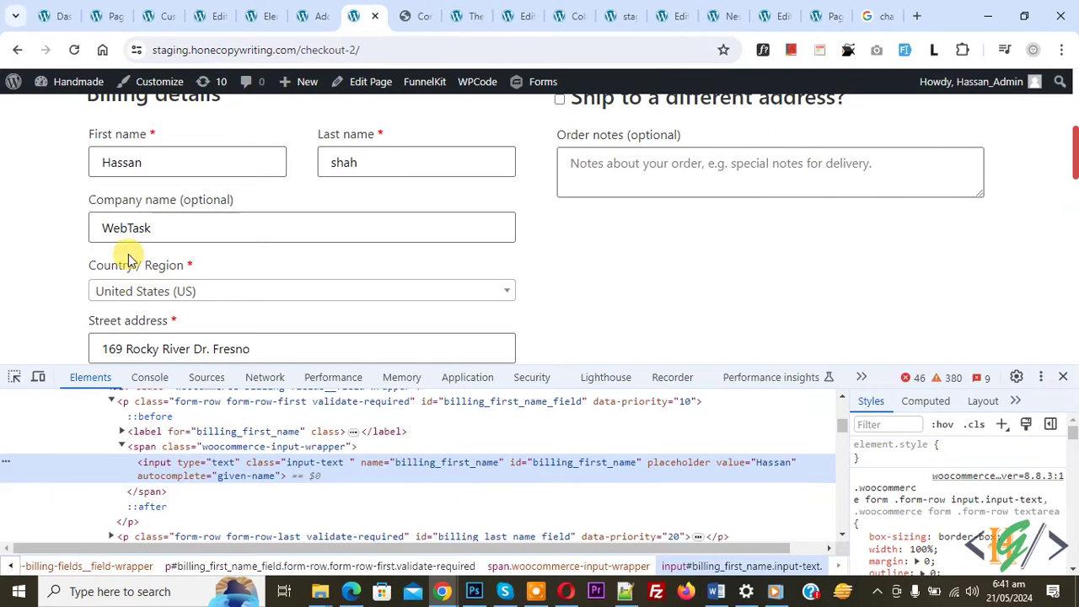
Inspect the Company name field to read id billing_company and match it to line 9 of the snippet
right_click(125, 224)
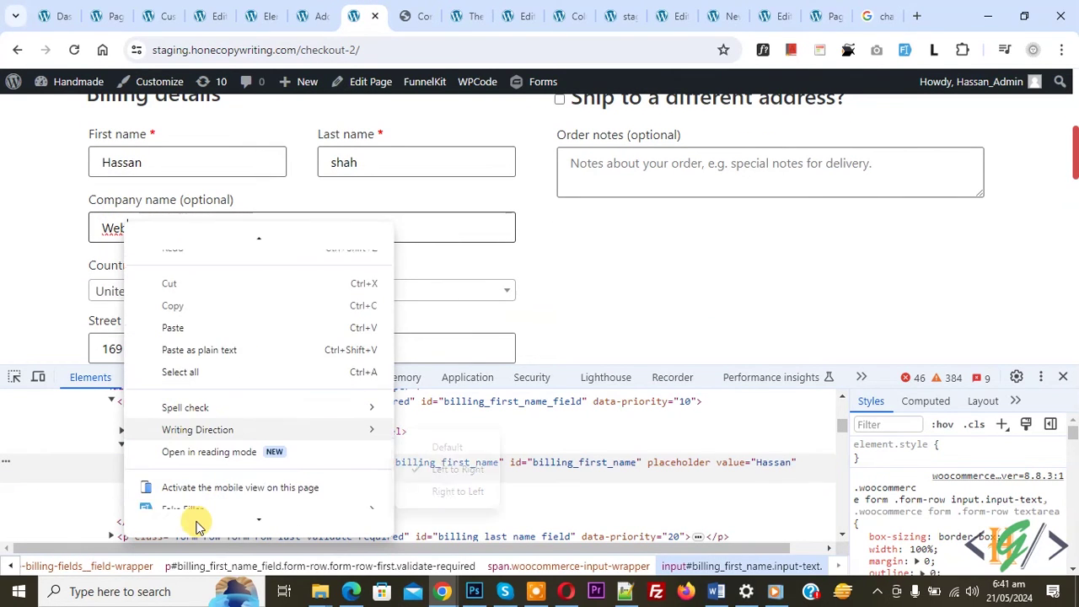
left_click(193, 518)
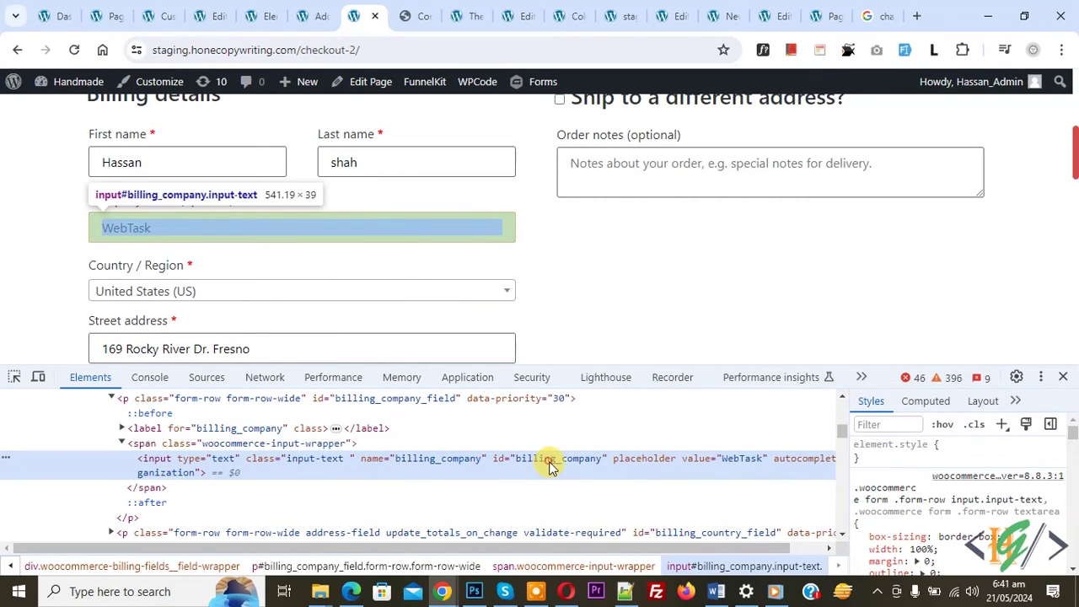
left_click(312, 16)
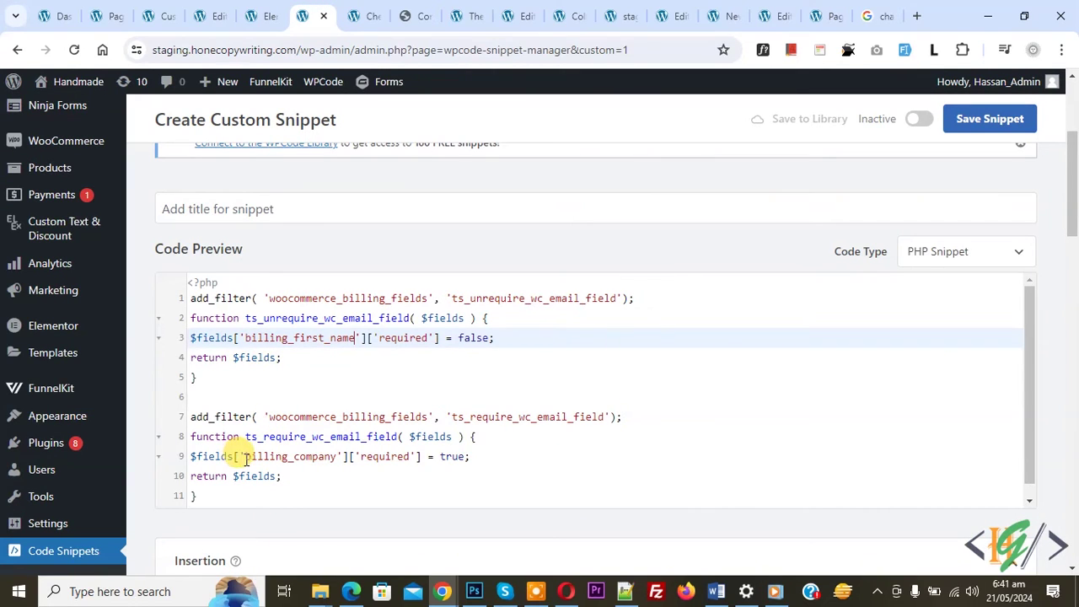
left_click_drag(246, 459, 337, 459)
left_click(335, 460)
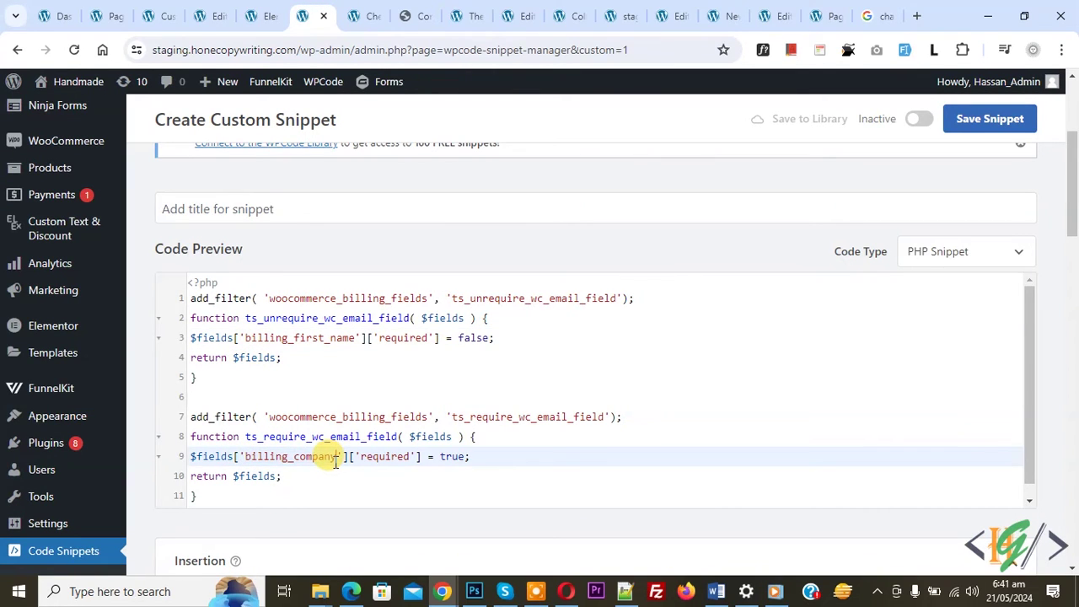
left_click(624, 590)
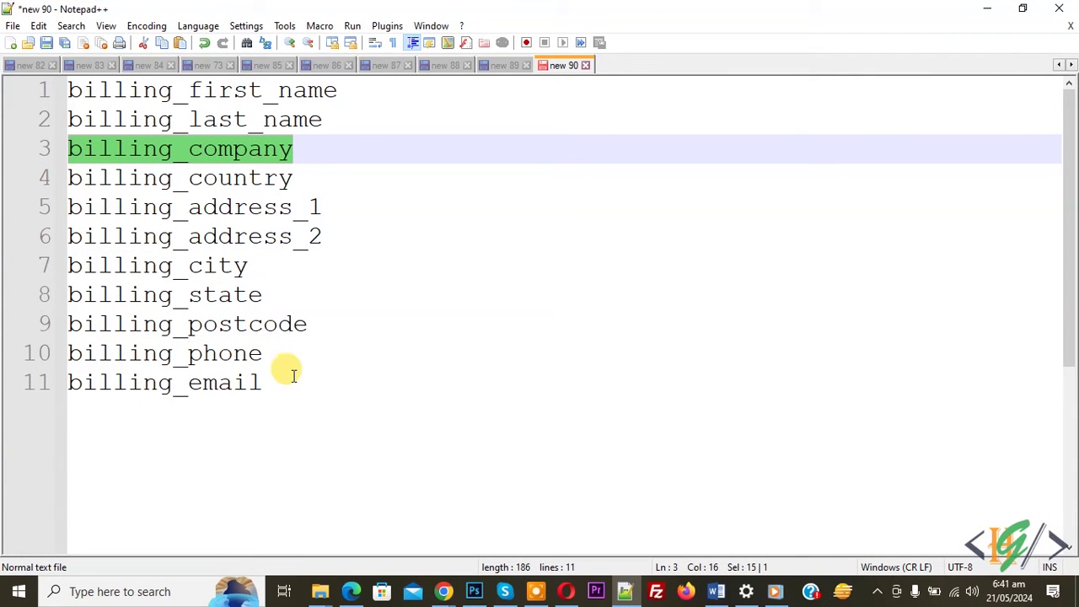
Select the eleven WooCommerce billing field ids in Notepad++, then minimize it back to the snippet
left_click_drag(287, 383, 61, 92)
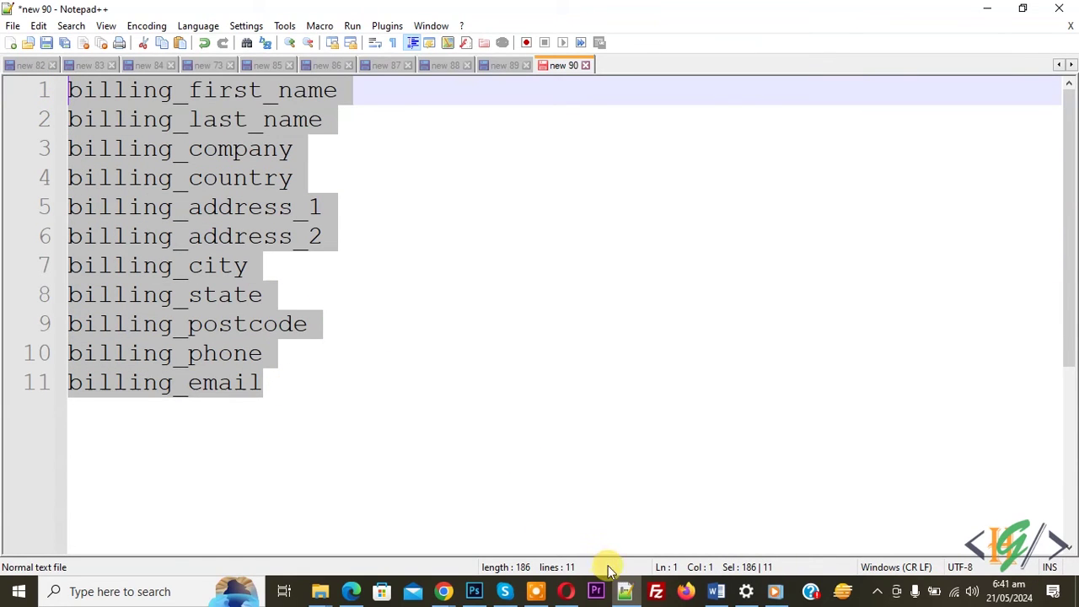
left_click(625, 591)
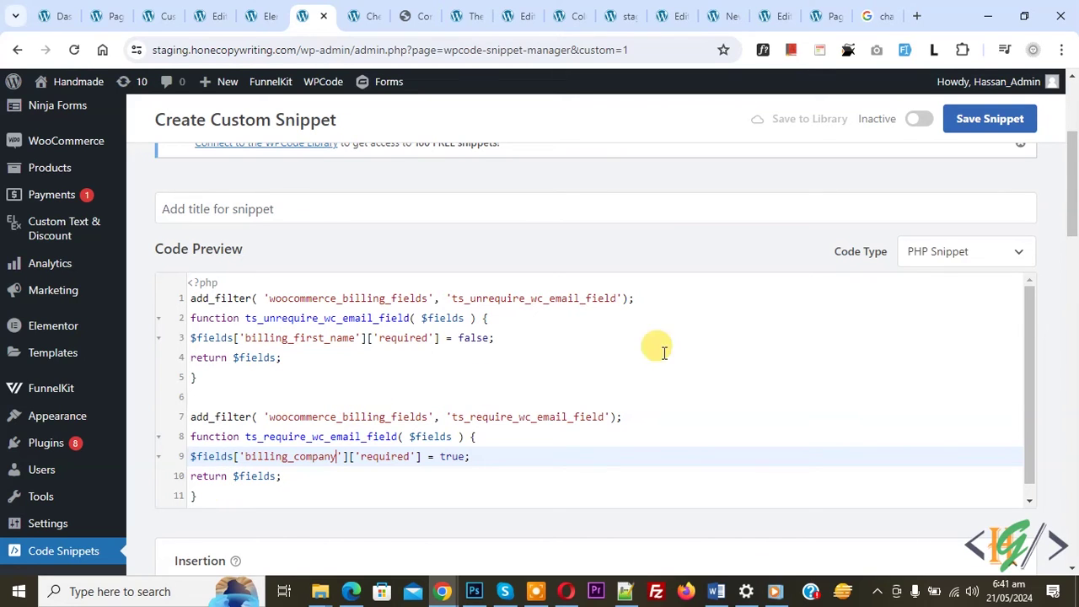
left_click_drag(1074, 202, 1074, 274)
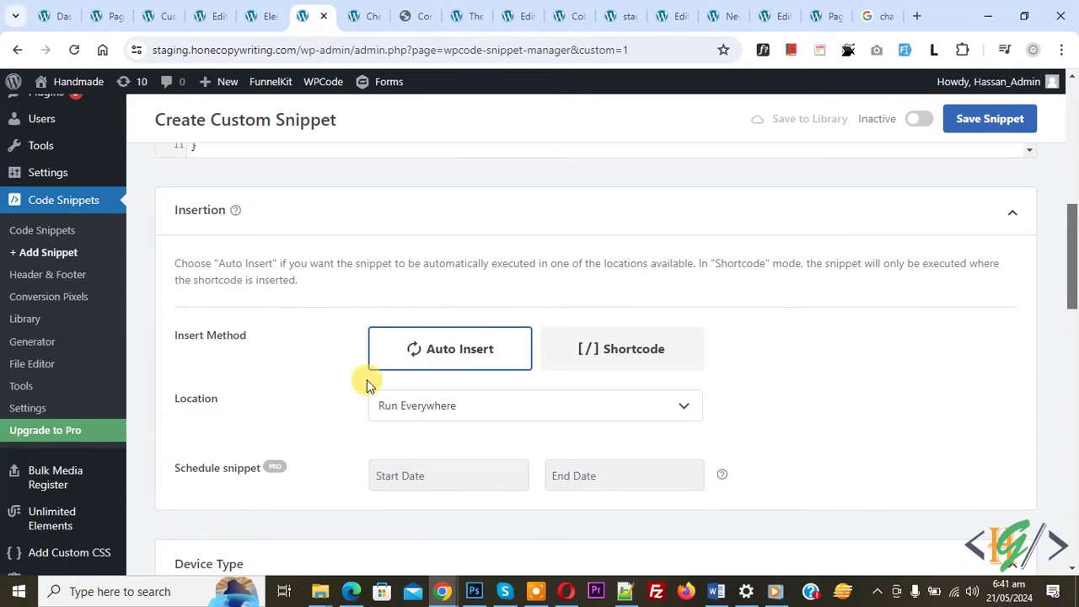
Toggle the PHP snippet to Active and save it, checking the saved confirmation
left_click(917, 120)
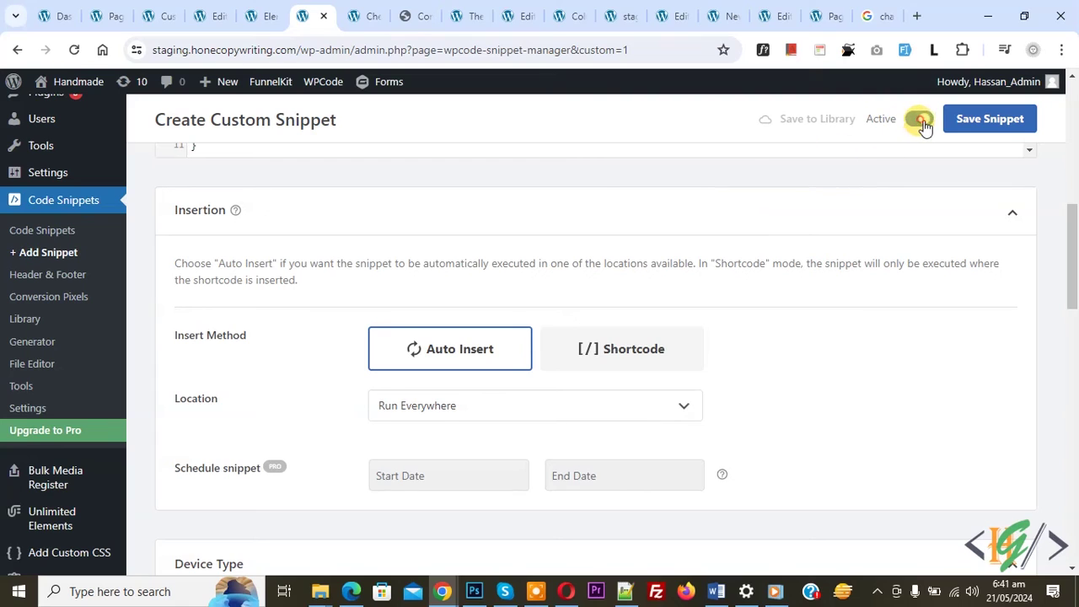
left_click(991, 120)
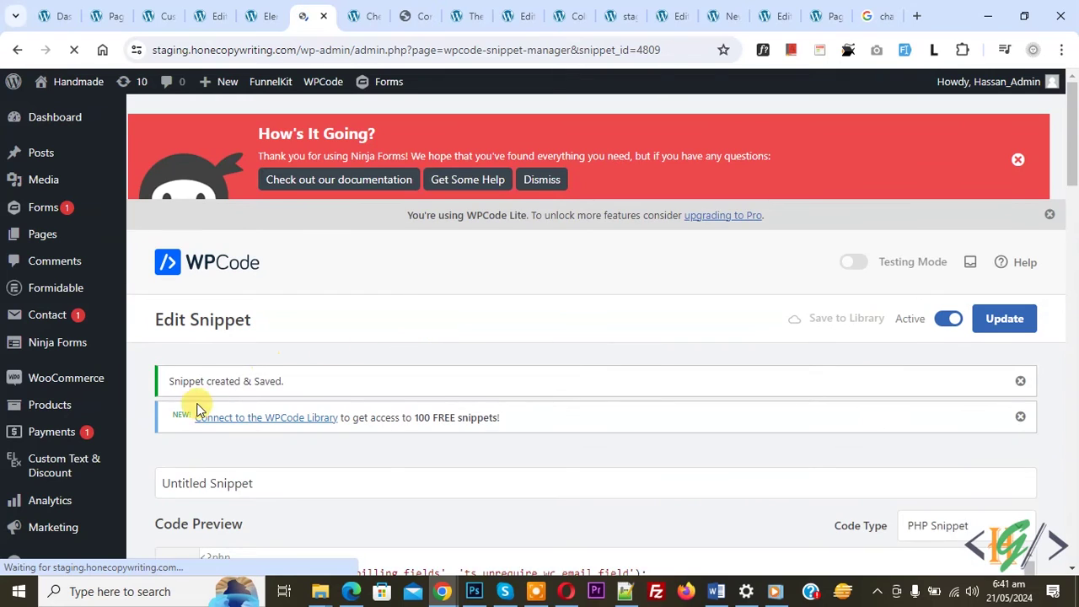
scroll(212, 403, "down", 2)
left_click_drag(170, 212, 301, 217)
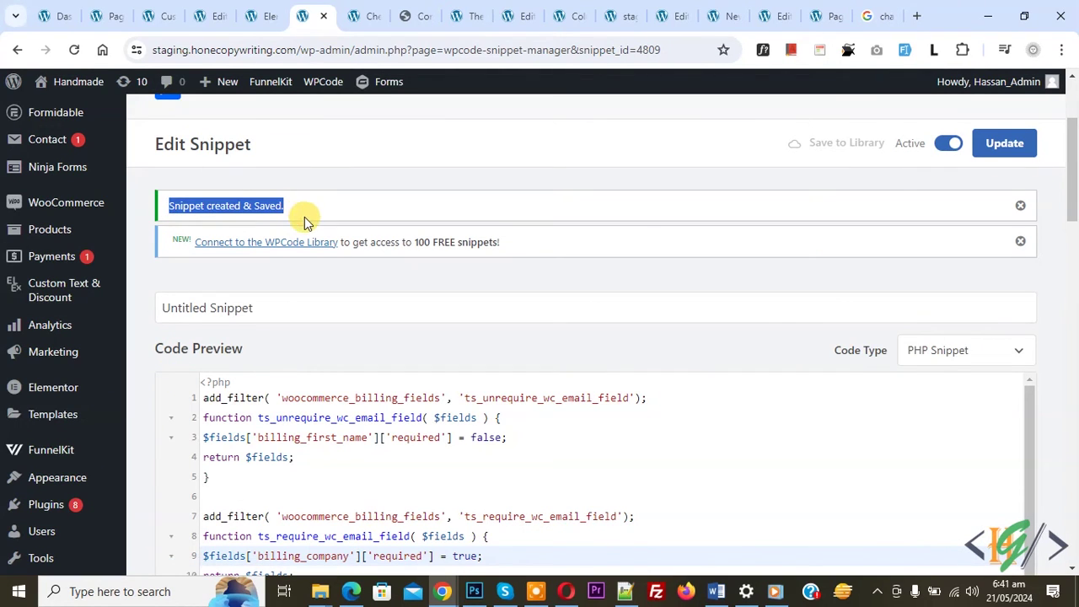
left_click(354, 16)
Reload the checkout, clear First name and Company name 'WebTask', and attempt Place order
left_click(75, 50)
left_click(1061, 377)
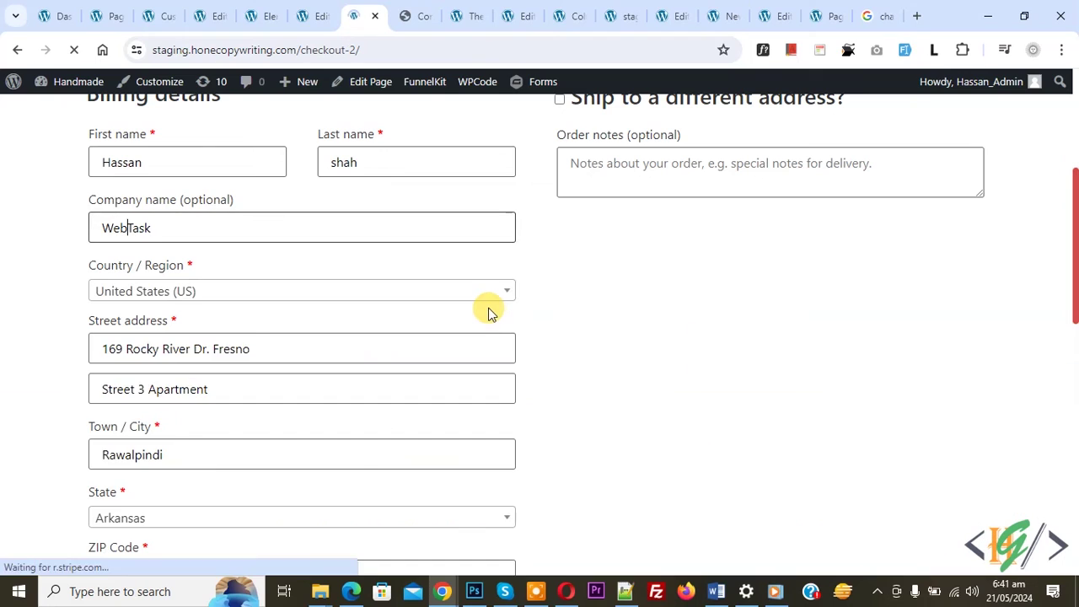
double_click(143, 313)
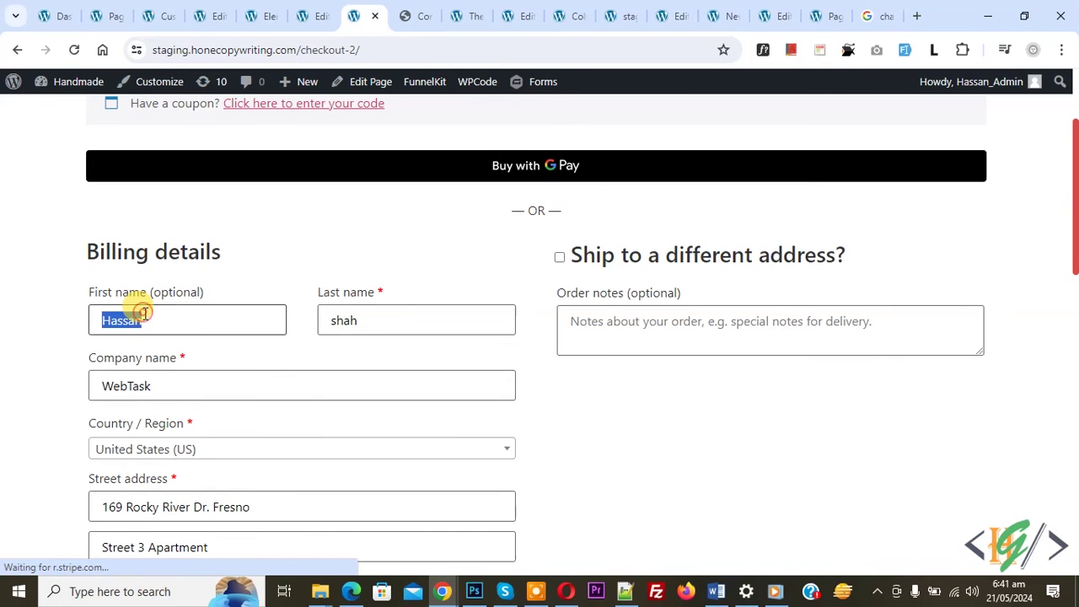
key("BackSpace")
scroll(30, 274, "down", 1)
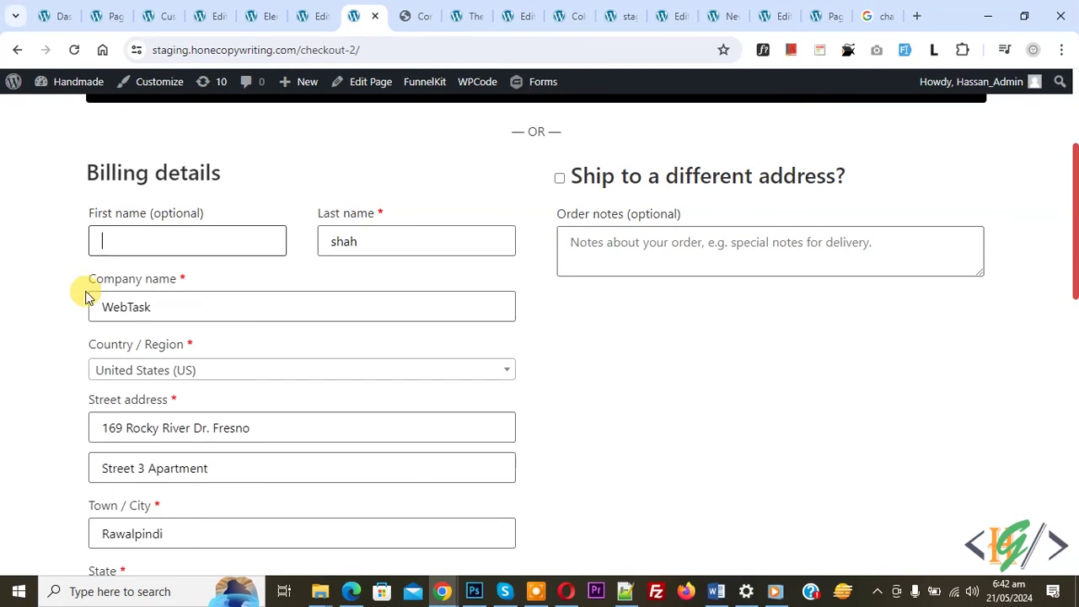
double_click(135, 307)
key("BackSpace")
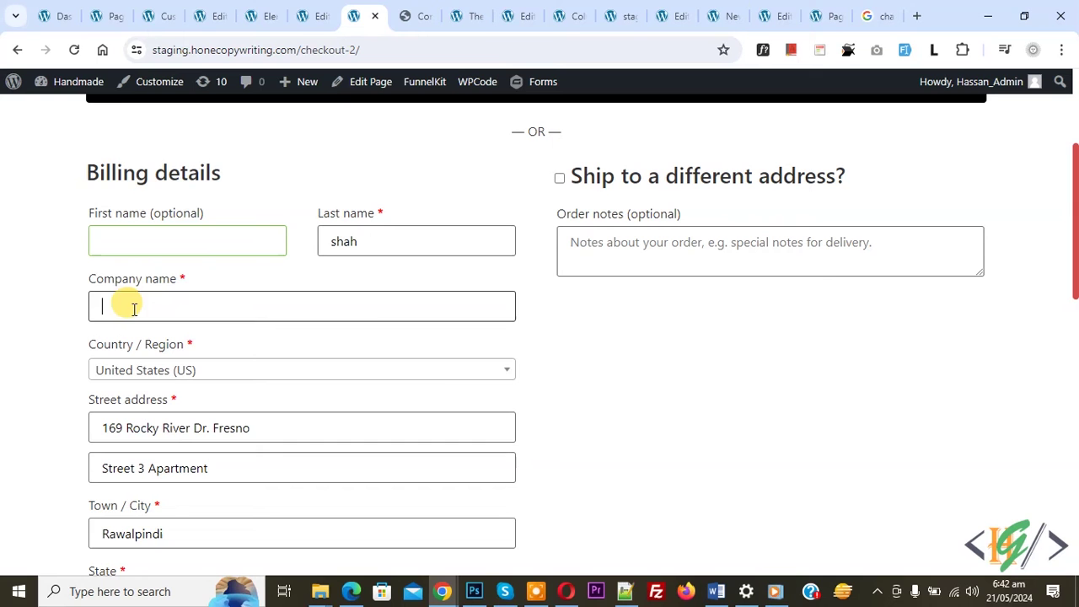
scroll(36, 301, "down", 12)
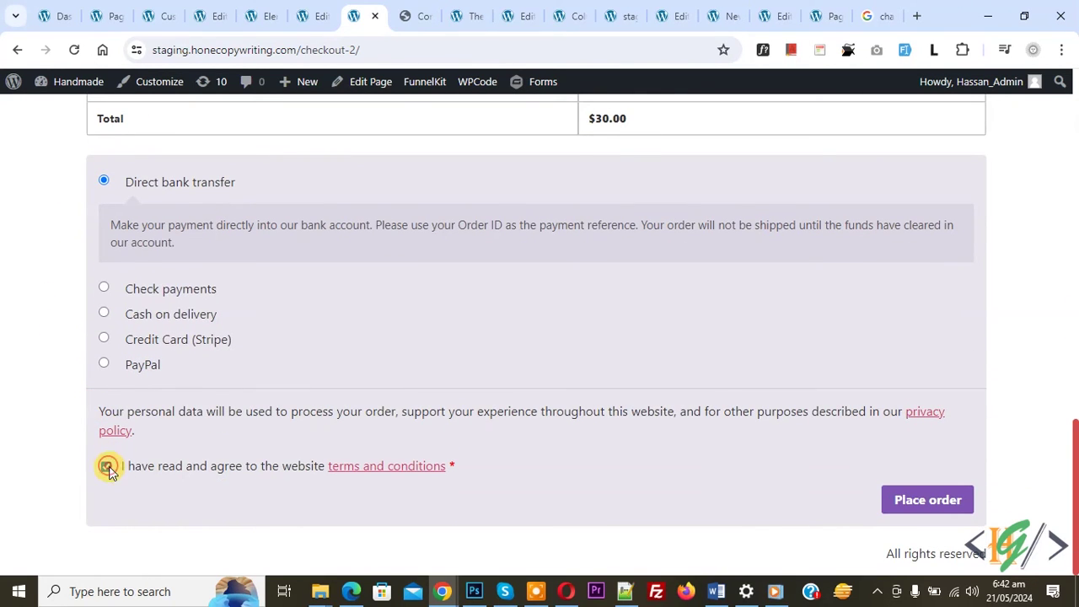
left_click(900, 511)
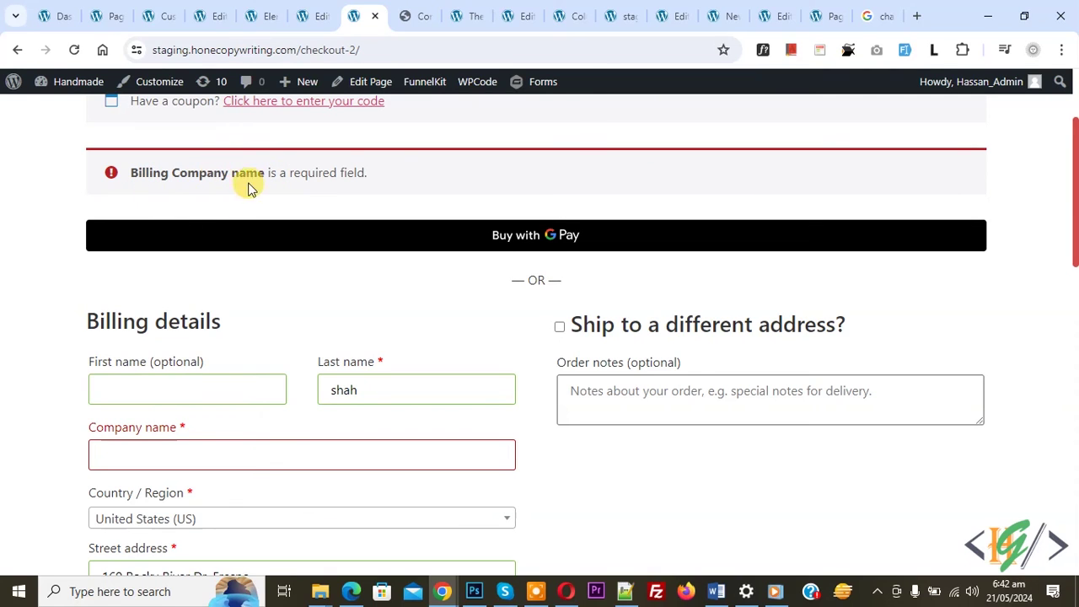
Enter company 'aaaa' with First name blank and place the $30.00 order successfully
left_click(288, 190)
type("aaaa")
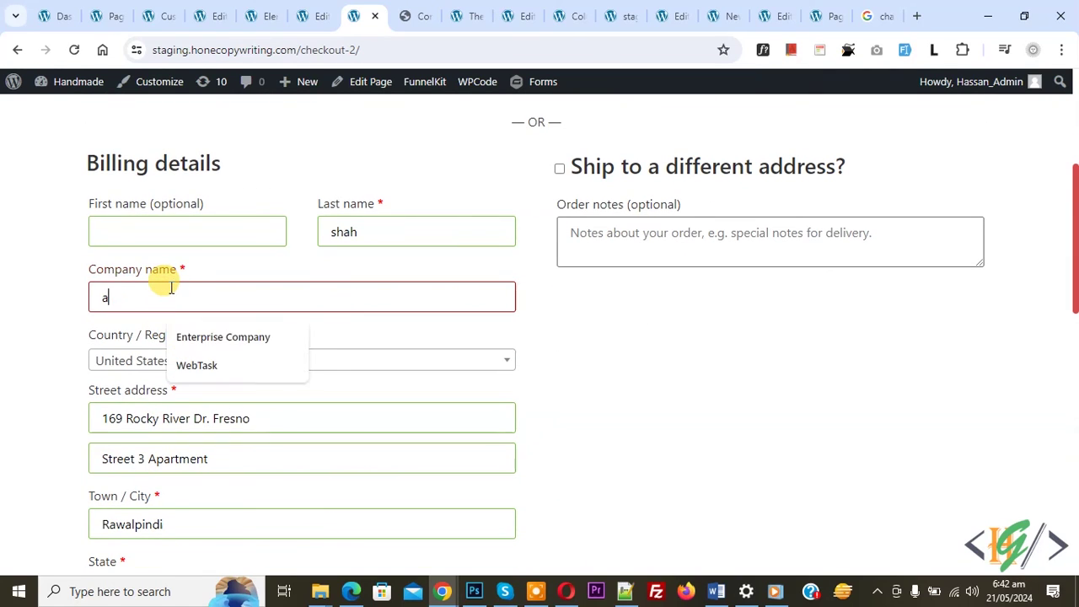
left_click(1075, 480)
left_click(1075, 480)
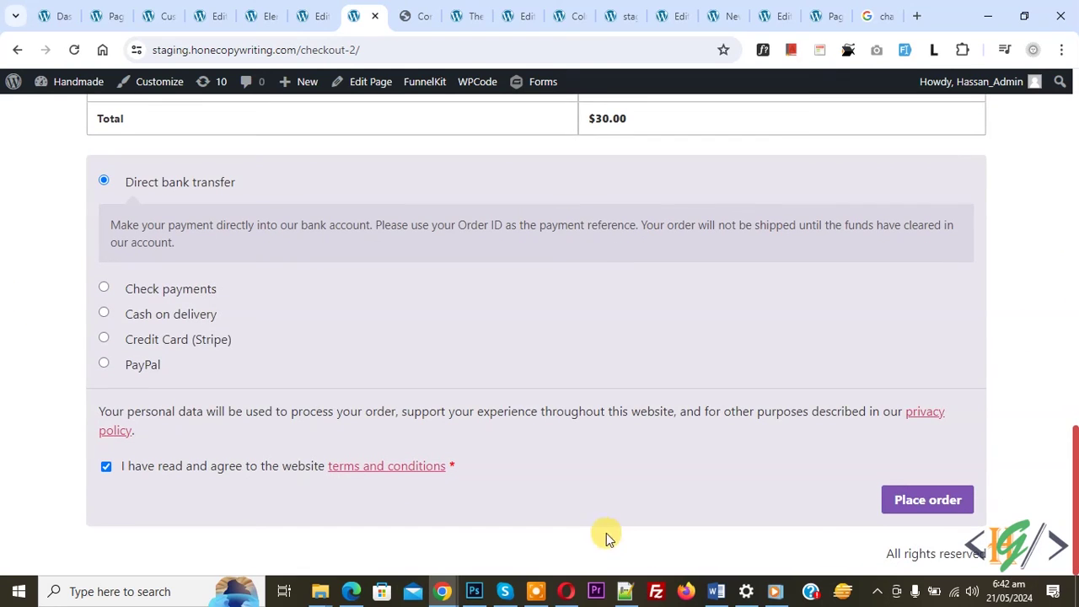
left_click(927, 499)
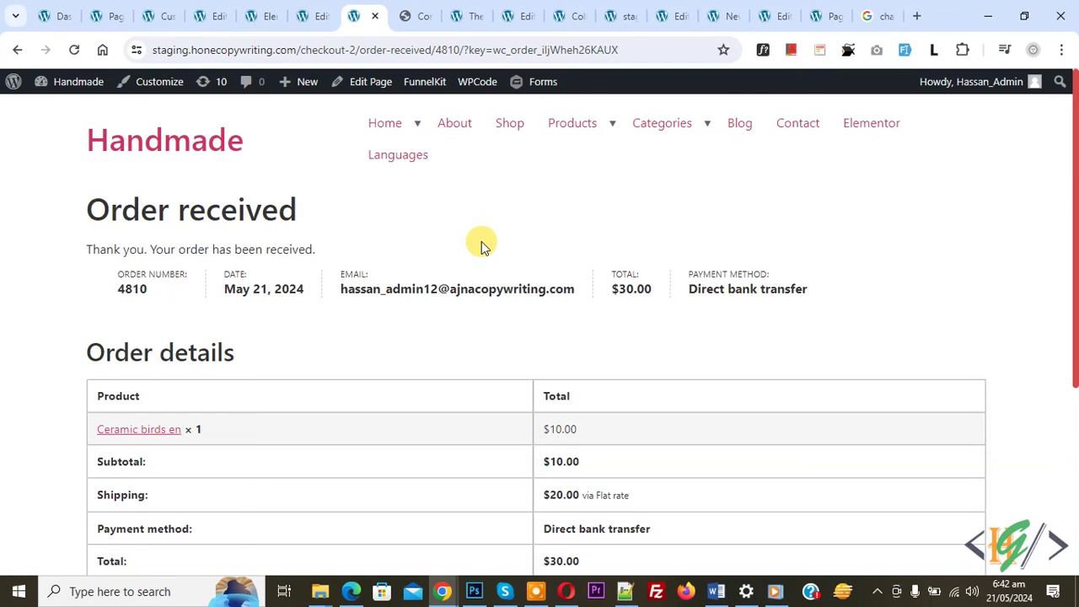
scroll(455, 267, "down", 3)
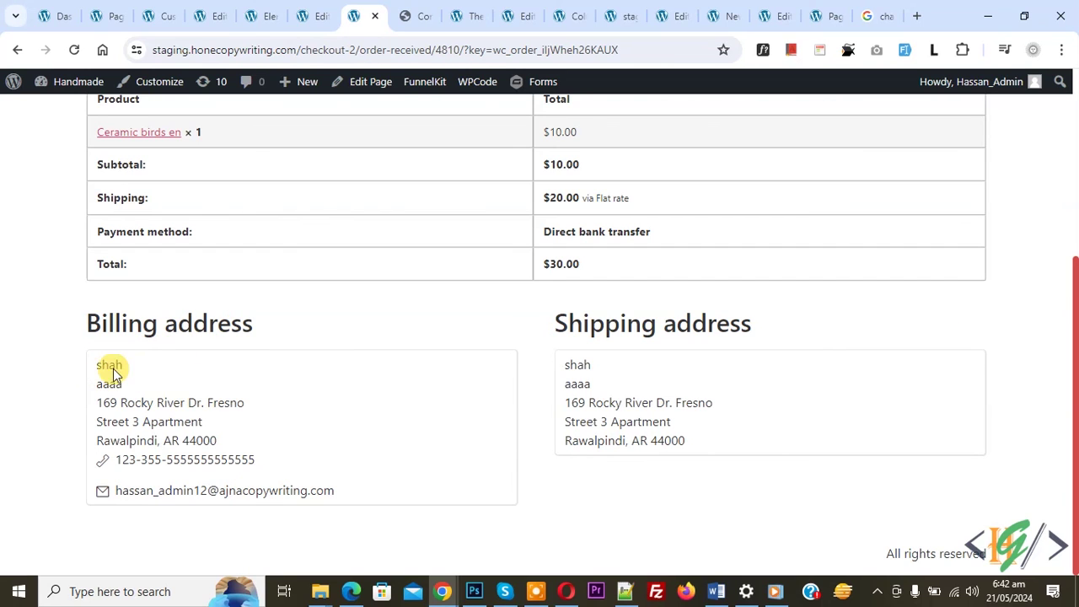
scroll(221, 380, "up", 2)
scroll(221, 380, "down", 2)
left_click(310, 13)
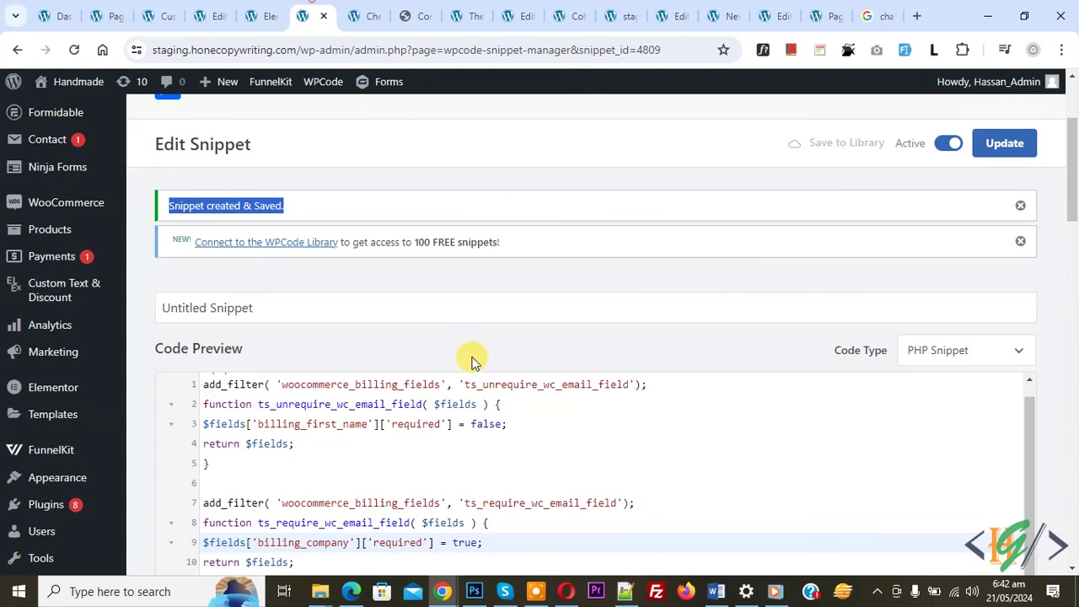
left_click(471, 424)
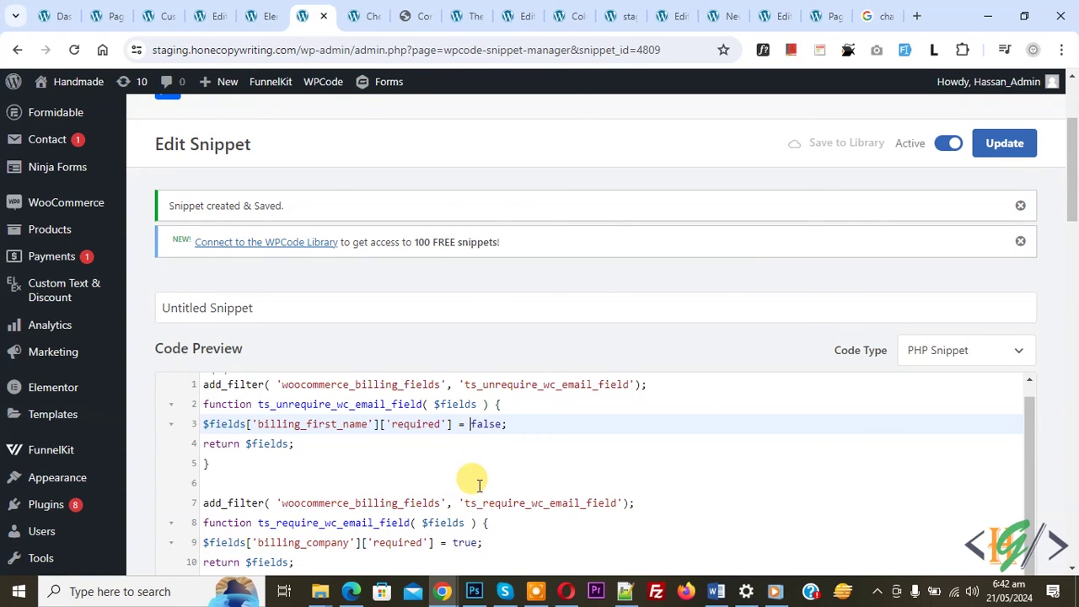